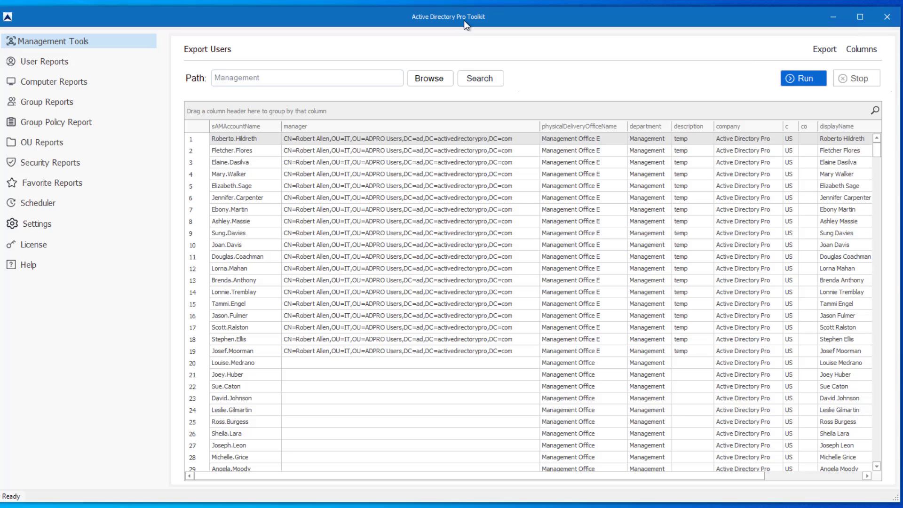
Open Export Users and remove givenName and employeeID from the exported attributes.
{"action": "left_click", "coordinate": [72, 41]}
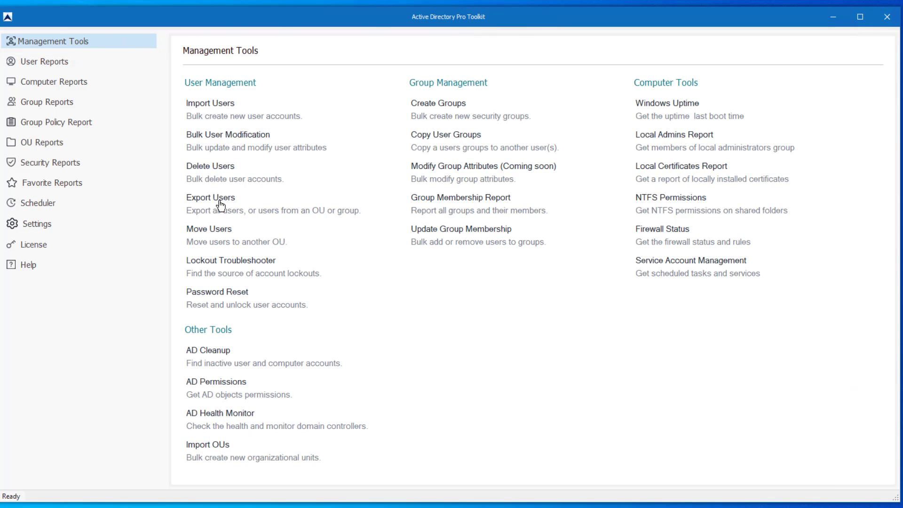
{"action": "left_click", "coordinate": [225, 203]}
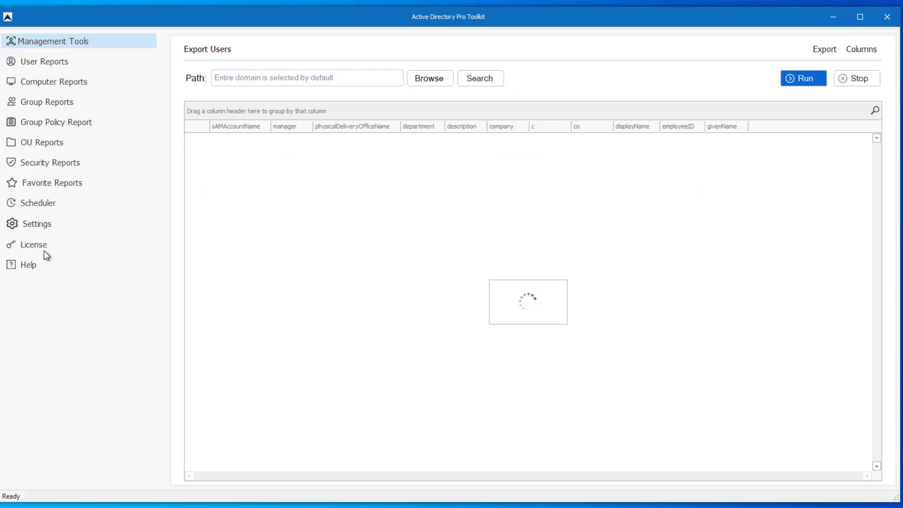
{"action": "left_click", "coordinate": [857, 47]}
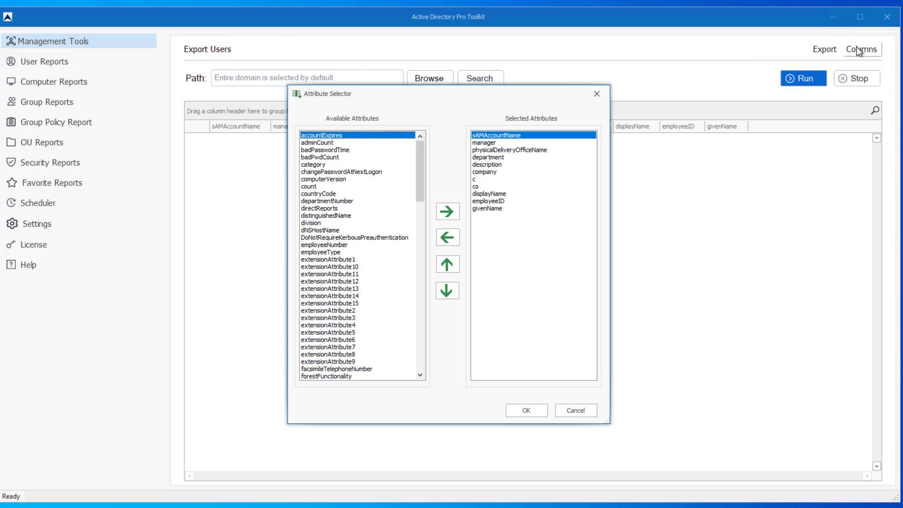
{"action": "left_click", "coordinate": [492, 209]}
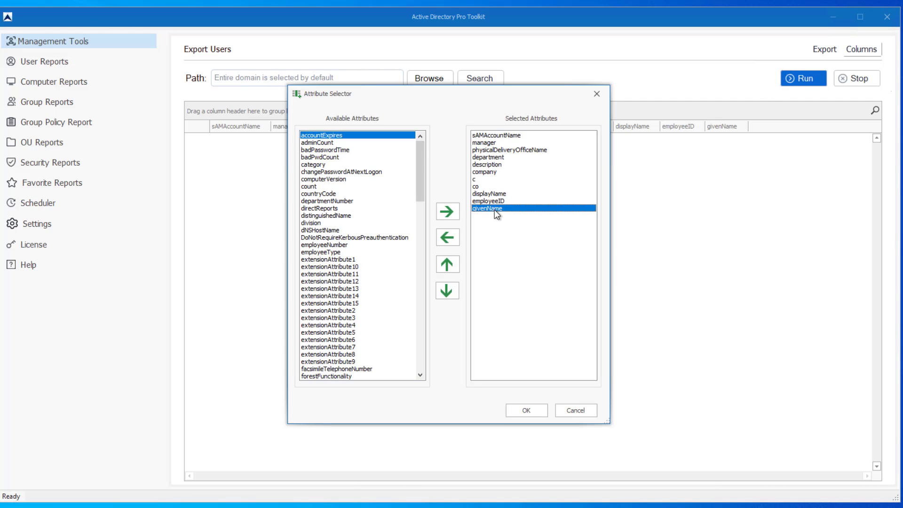
{"action": "left_click", "coordinate": [447, 239]}
{"action": "left_click", "coordinate": [450, 238]}
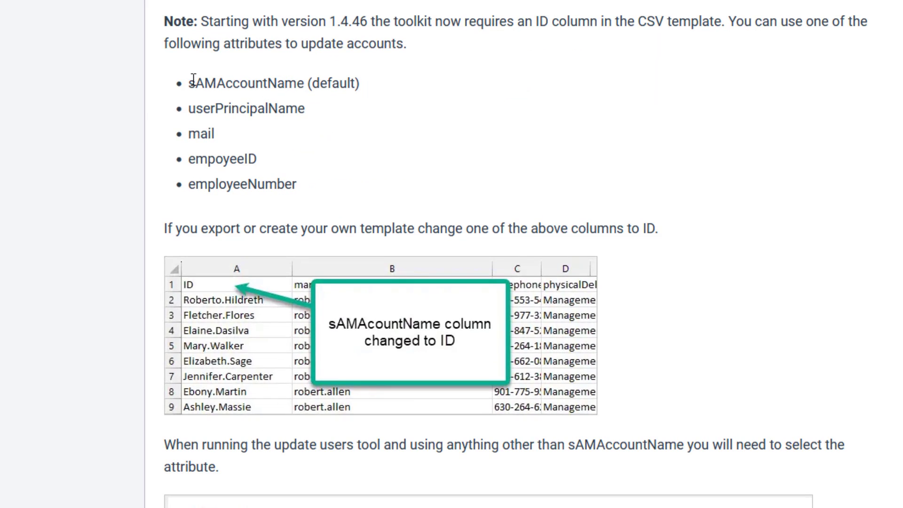
{"action": "left_click_drag", "start_coordinate": [191, 79], "coordinate": [351, 192]}
{"action": "left_click", "coordinate": [240, 79]}
Review the kept attributes: sAMAccountName, manager, physicalDeliveryOfficeName, department, description and company.
{"action": "scroll", "coordinate": [339, 498], "scroll_direction": "up", "scroll_amount": 1}
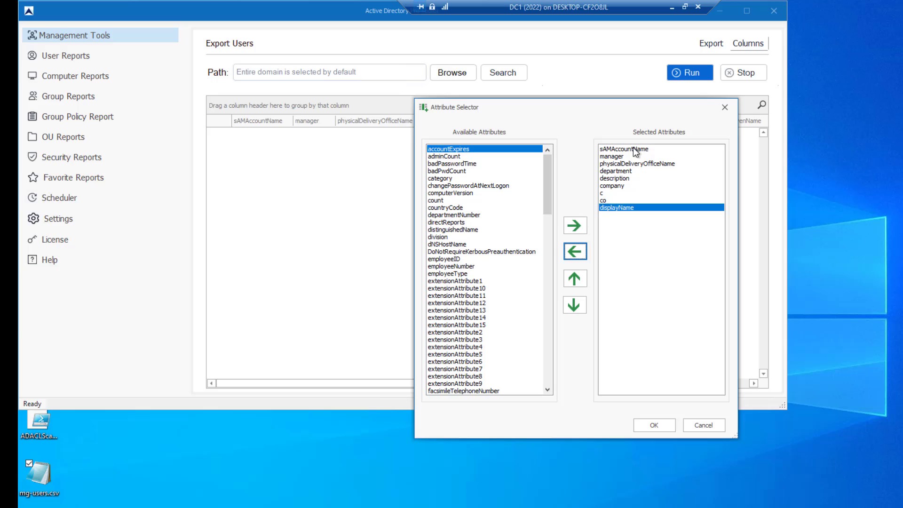
{"action": "left_click", "coordinate": [633, 149]}
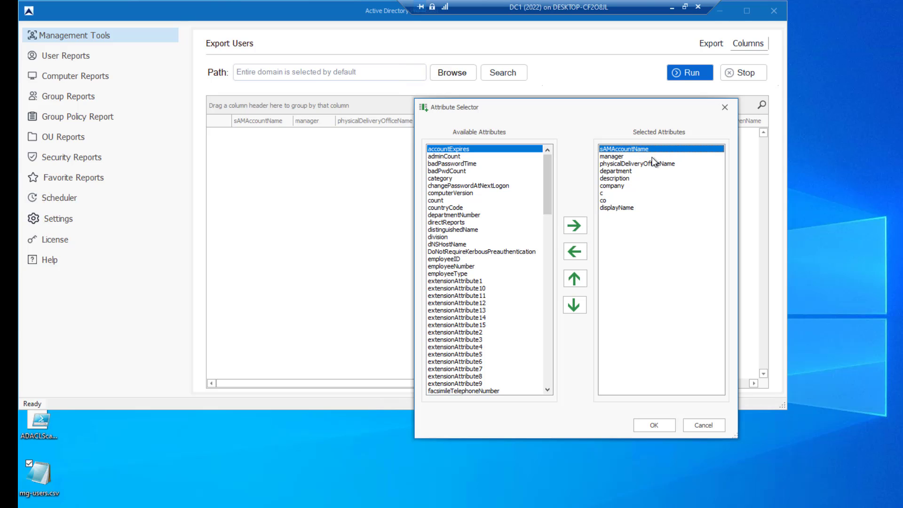
{"action": "left_click", "coordinate": [654, 156]}
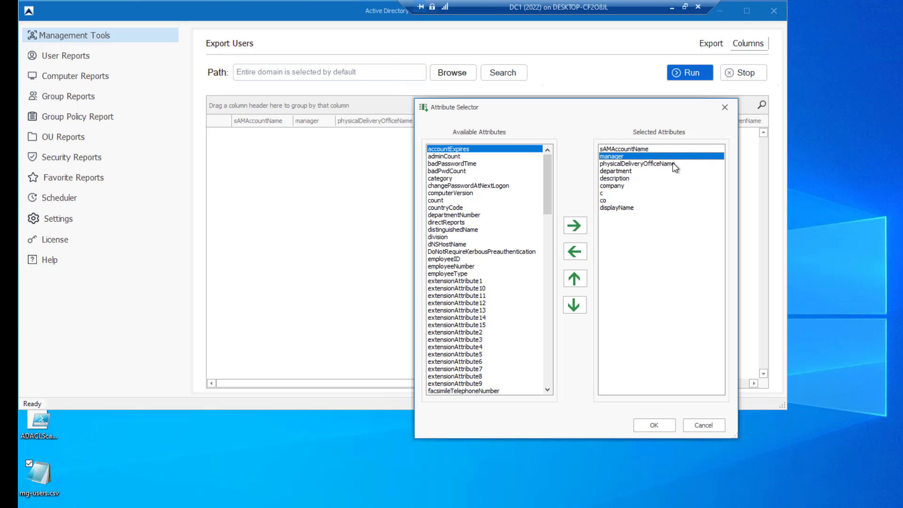
{"action": "left_click", "coordinate": [672, 163]}
{"action": "left_click", "coordinate": [639, 171]}
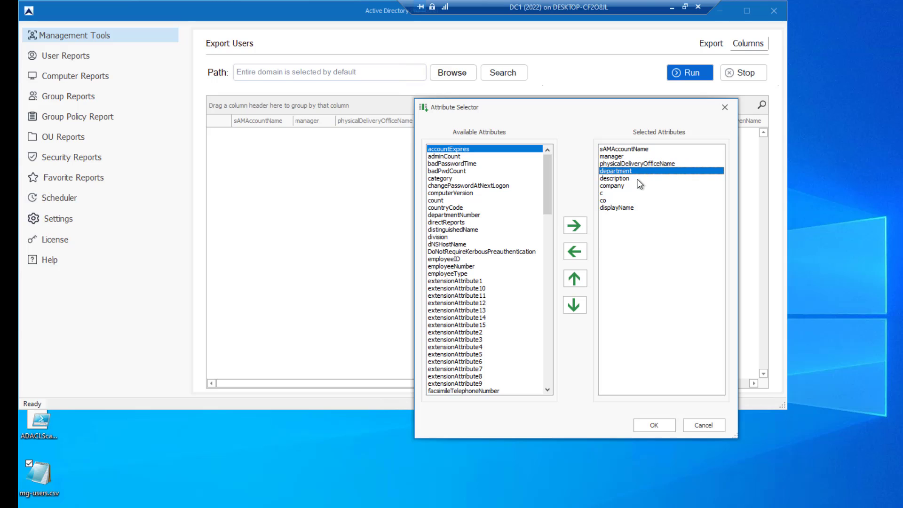
{"action": "left_click", "coordinate": [626, 179]}
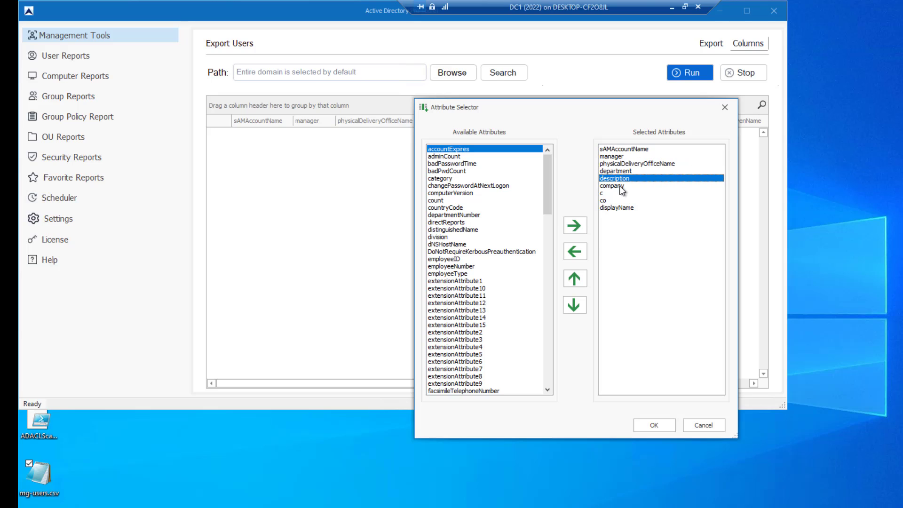
{"action": "left_click", "coordinate": [620, 186]}
Drop c, co and displayName from the export columns, apply, and move the window aside.
{"action": "left_click", "coordinate": [616, 193]}
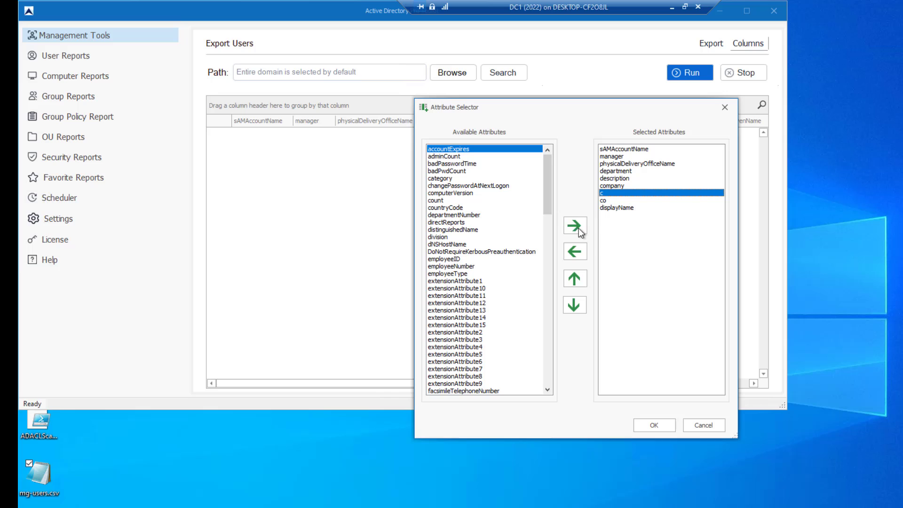
{"action": "left_click", "coordinate": [571, 253]}
{"action": "left_click", "coordinate": [574, 253]}
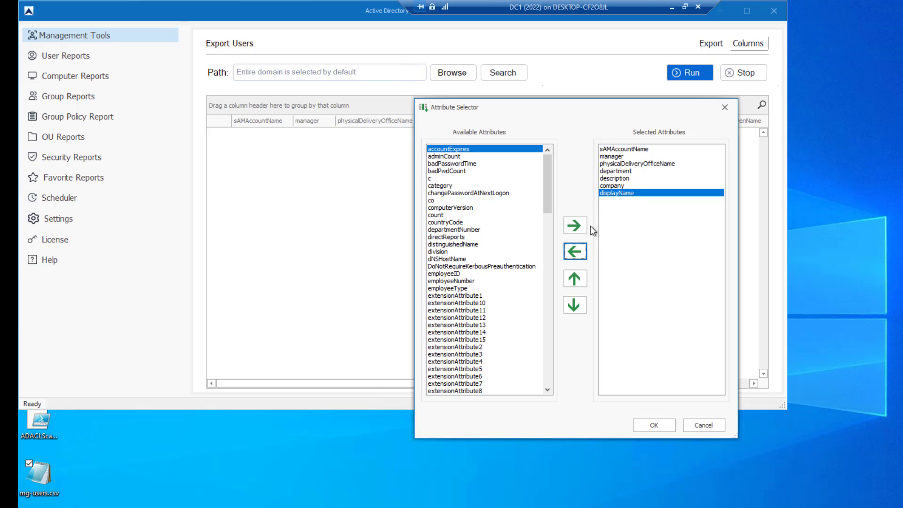
{"action": "left_click", "coordinate": [573, 256]}
{"action": "left_click", "coordinate": [653, 427]}
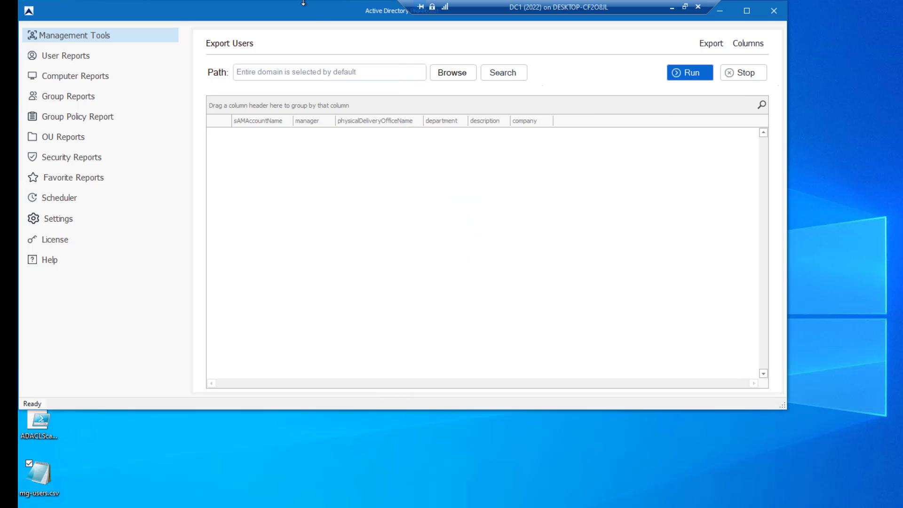
{"action": "left_click_drag", "start_coordinate": [305, 9], "coordinate": [418, 77]}
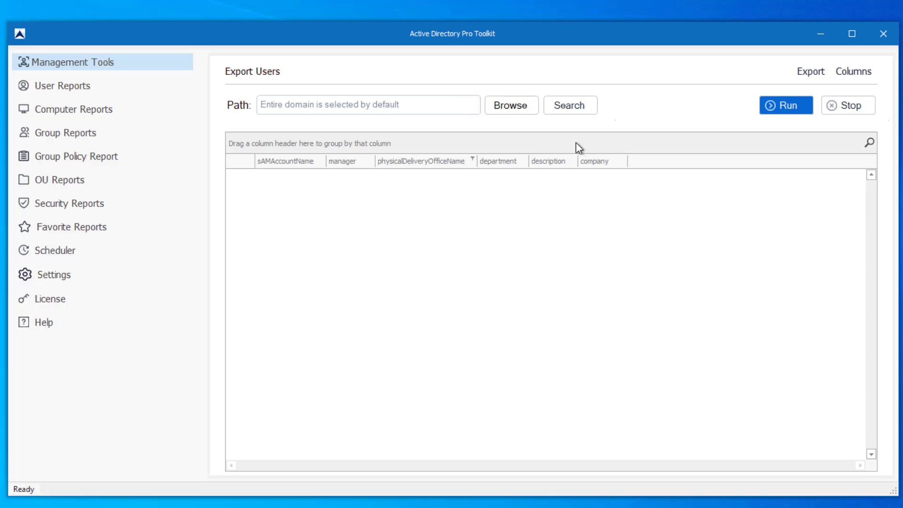
Scope the export to the ADPRO Users > Management OU and run it.
{"action": "left_click", "coordinate": [501, 109]}
{"action": "left_click", "coordinate": [370, 180]}
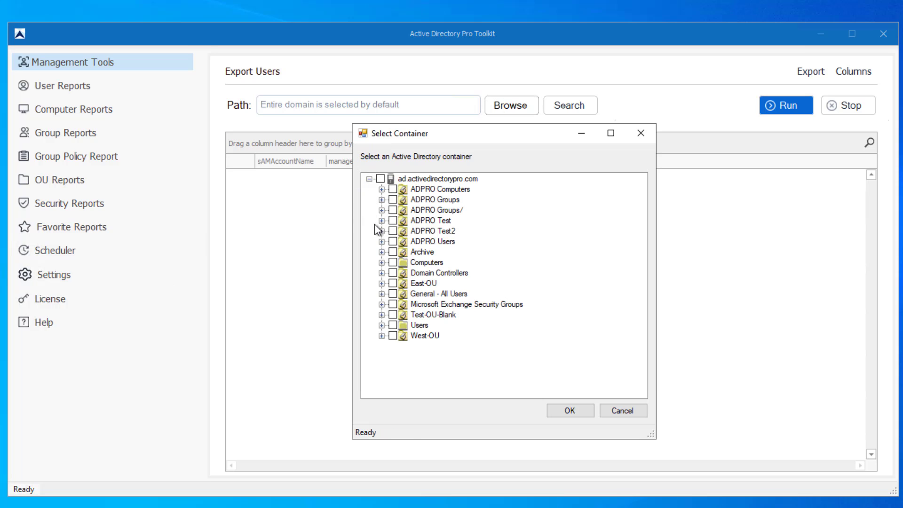
{"action": "left_click", "coordinate": [381, 241]}
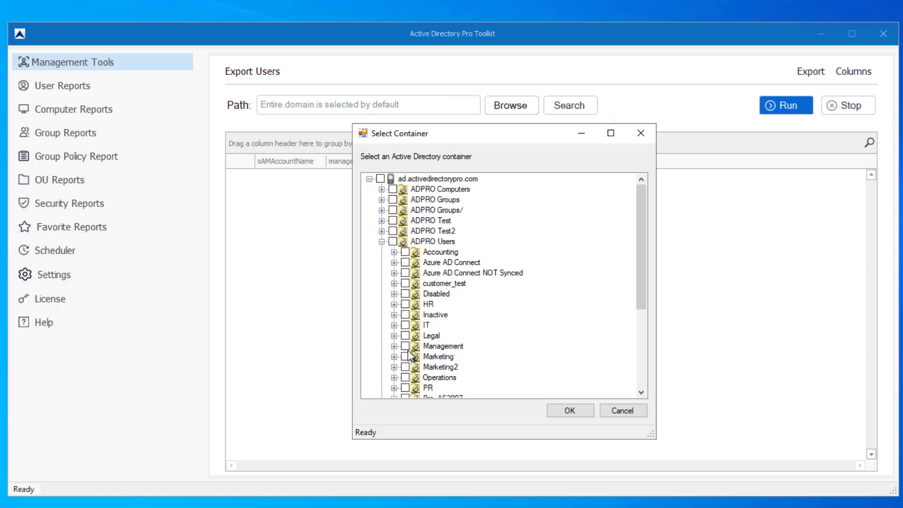
{"action": "left_click", "coordinate": [406, 347]}
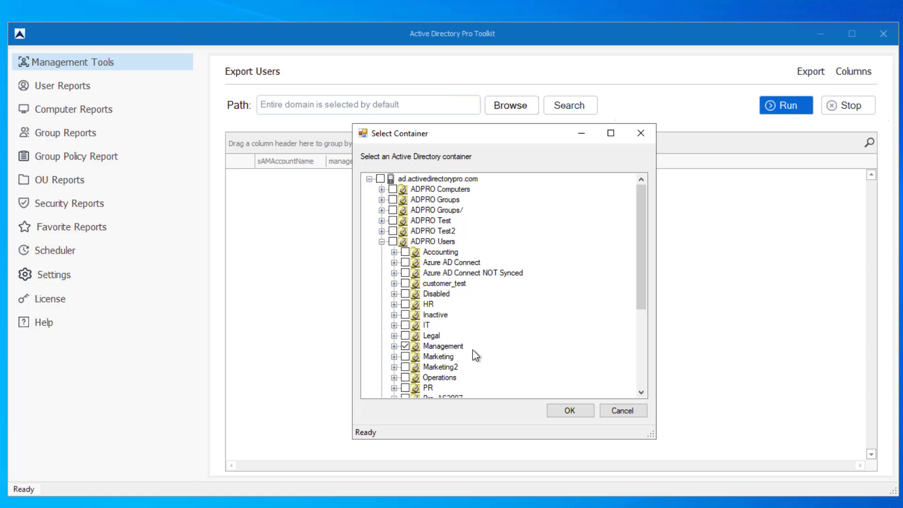
{"action": "left_click", "coordinate": [571, 410]}
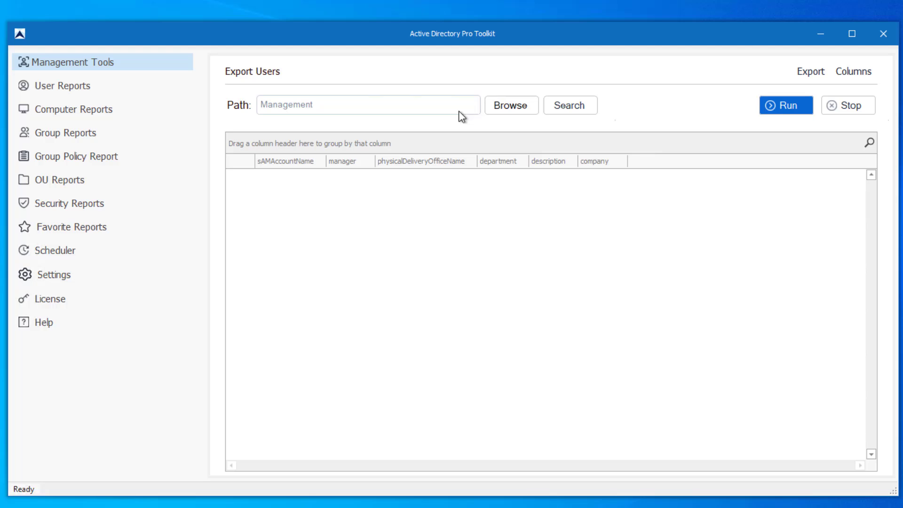
{"action": "left_click", "coordinate": [785, 104]}
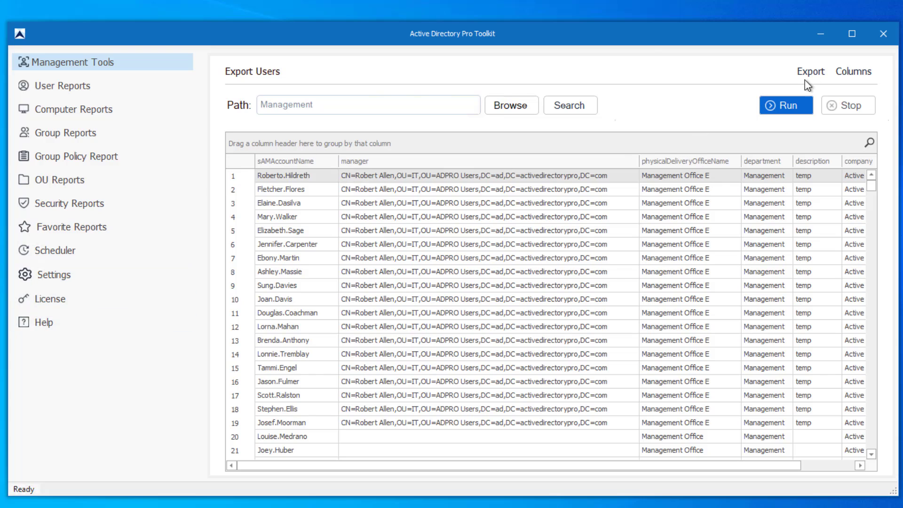
Export the grid to CSV, overwriting mg-users.csv on the Desktop.
{"action": "left_click", "coordinate": [814, 70]}
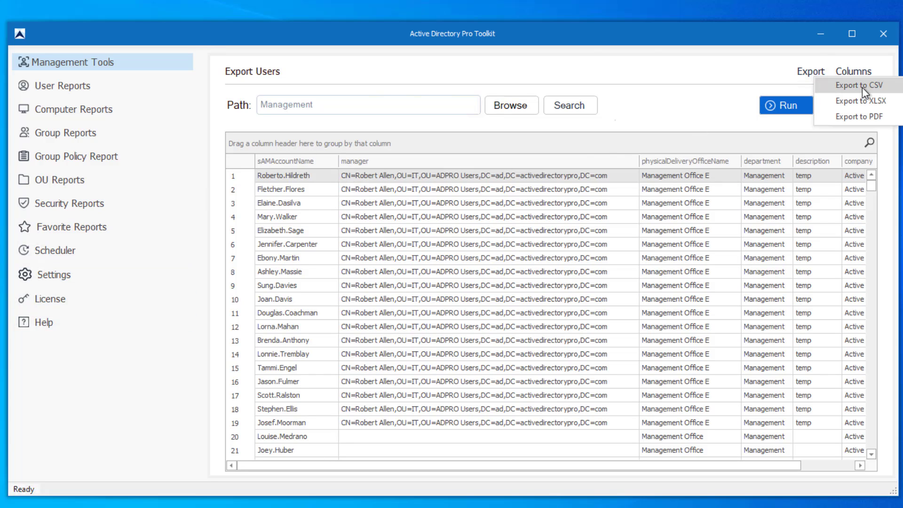
{"action": "left_click", "coordinate": [862, 86]}
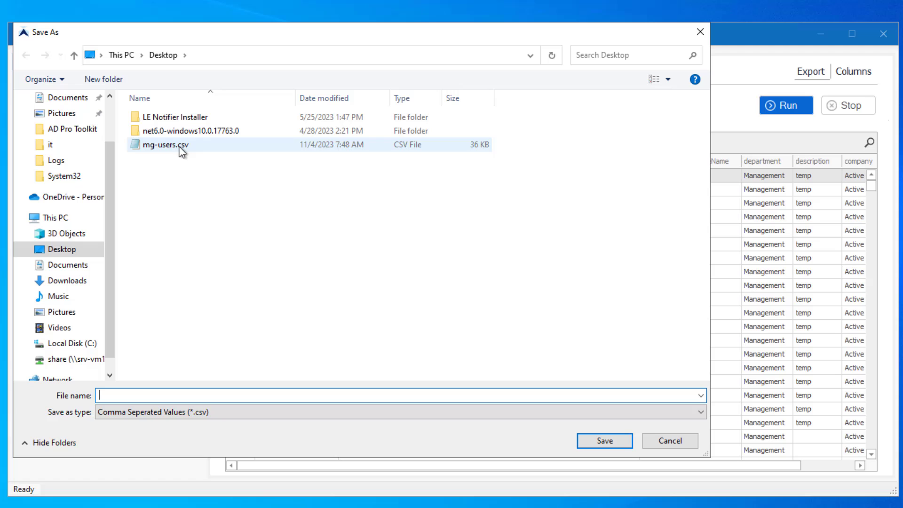
{"action": "left_click", "coordinate": [183, 151]}
{"action": "left_click", "coordinate": [605, 441]}
{"action": "left_click", "coordinate": [541, 292]}
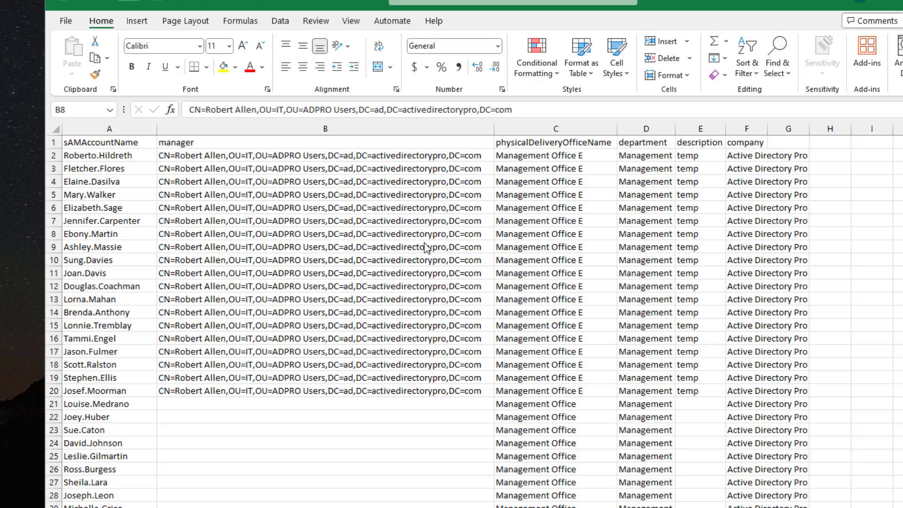
In the exported mg-users.csv sheet, select cell B8 and then the sAMAccountName header in A1.
{"action": "left_click", "coordinate": [421, 237]}
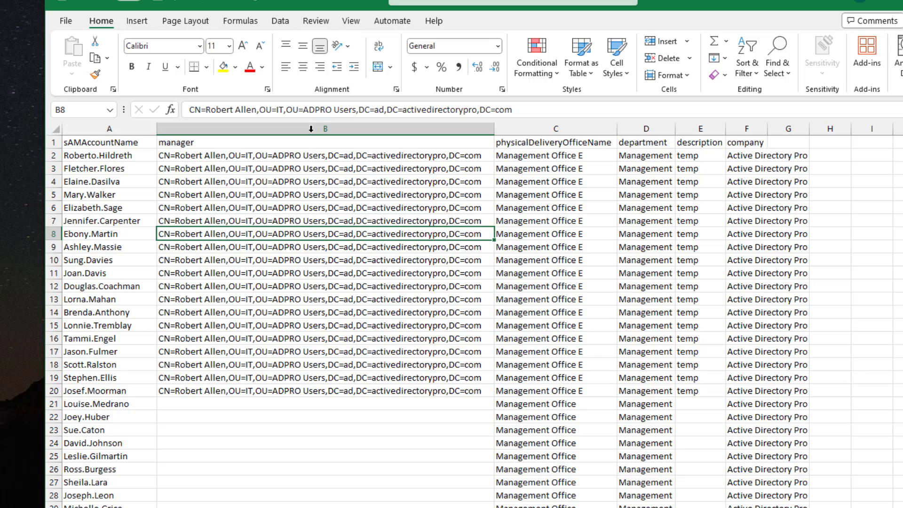
{"action": "left_click", "coordinate": [134, 142]}
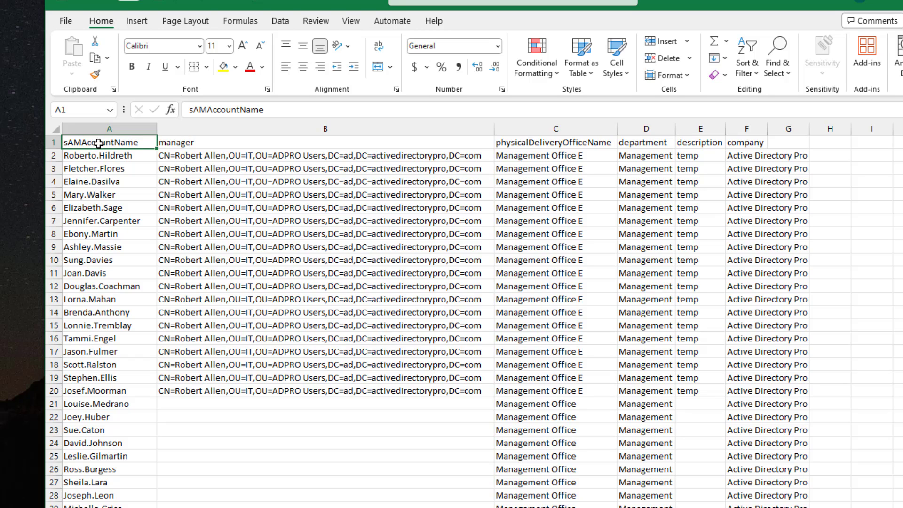
Replace the A1 header sAMAccountName with ID and commit the edit.
{"action": "left_click", "coordinate": [276, 110]}
{"action": "left_click_drag", "start_coordinate": [277, 110], "coordinate": [251, 110]}
{"action": "left_click_drag", "start_coordinate": [194, 107], "coordinate": [167, 106]}
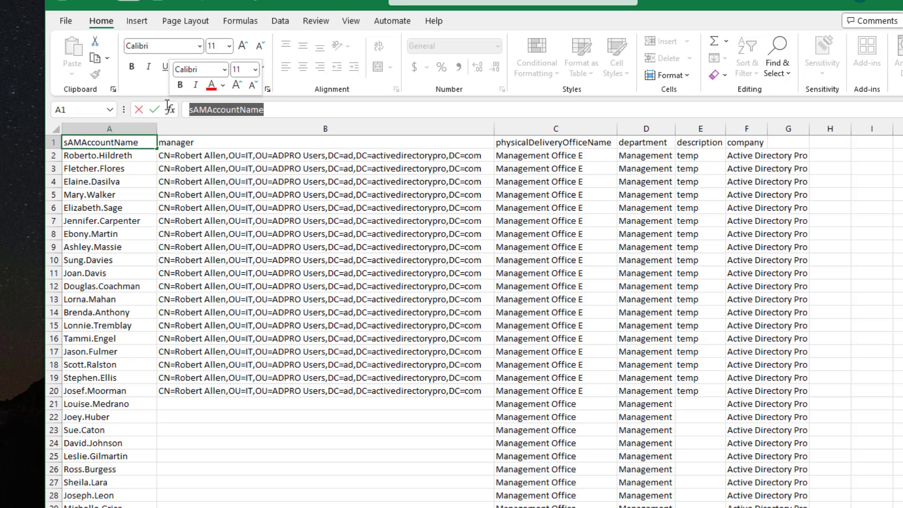
{"action": "type", "text": "I"}
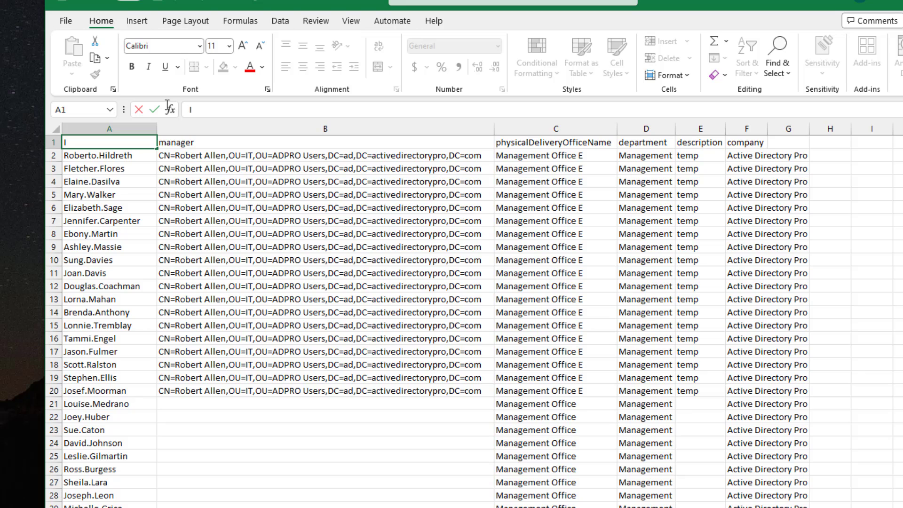
{"action": "type", "text": "D"}
{"action": "left_click", "coordinate": [67, 207]}
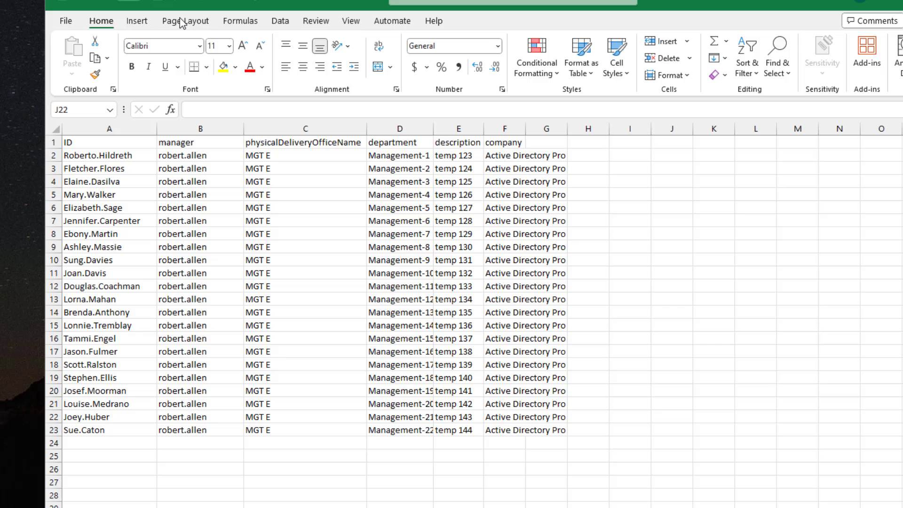
{"action": "left_click", "coordinate": [160, 3]}
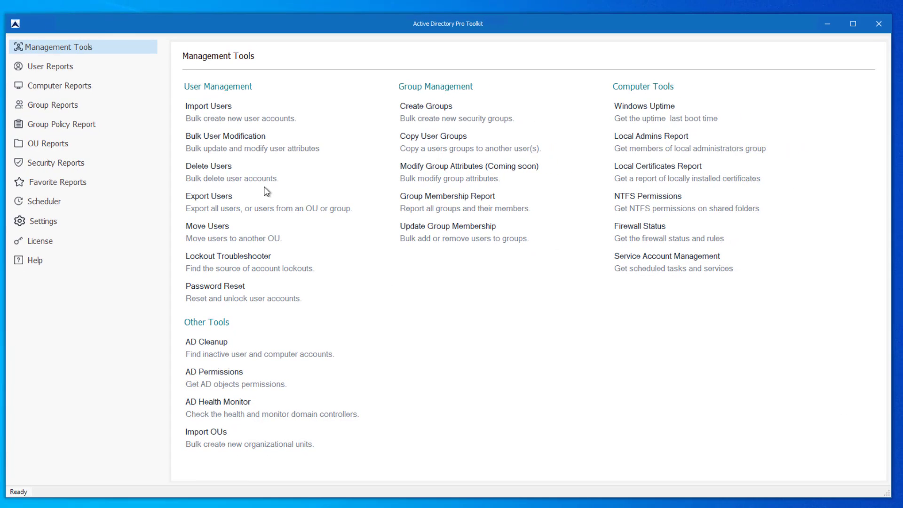
In Bulk User Modification, keep sAMAccountName as the ID column in Update Options.
{"action": "left_click", "coordinate": [220, 139]}
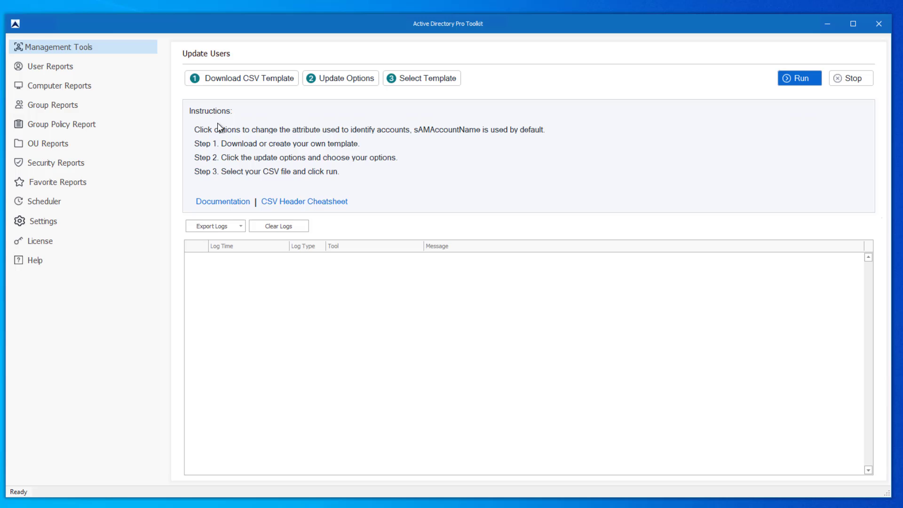
{"action": "left_click", "coordinate": [347, 79]}
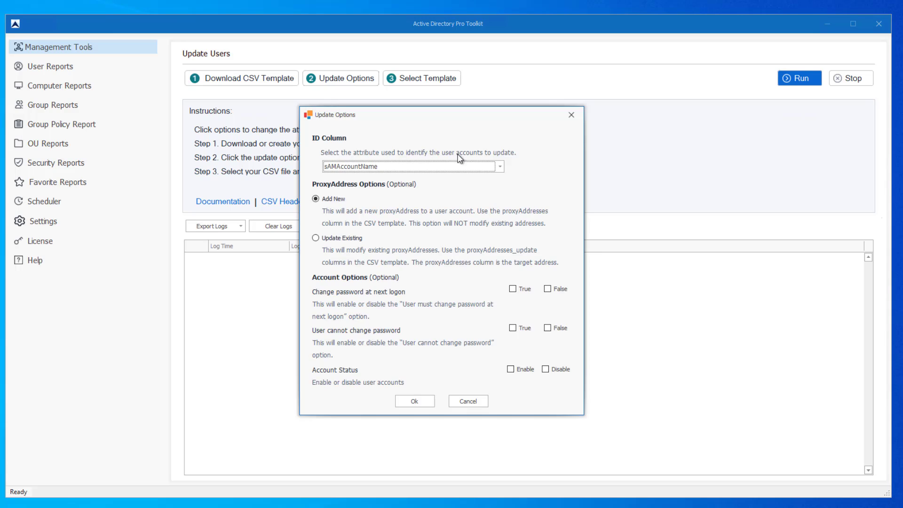
{"action": "left_click", "coordinate": [500, 167]}
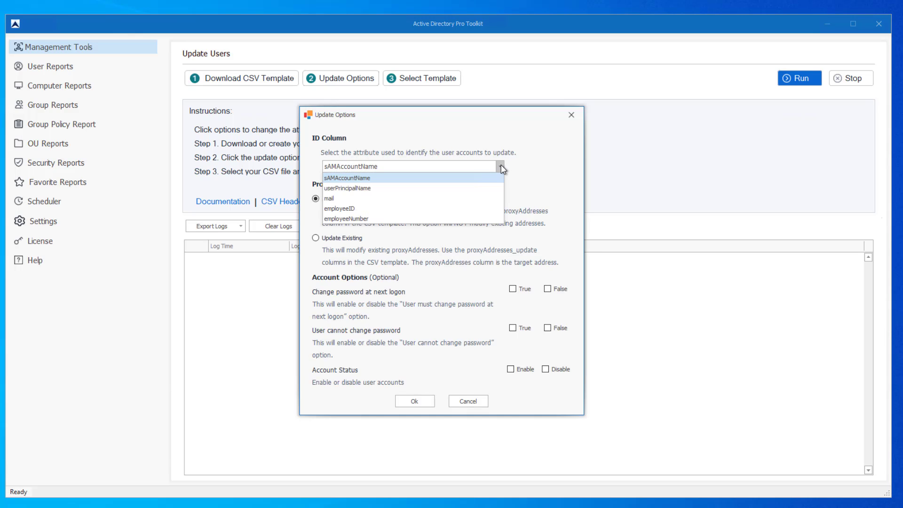
{"action": "left_click", "coordinate": [373, 180]}
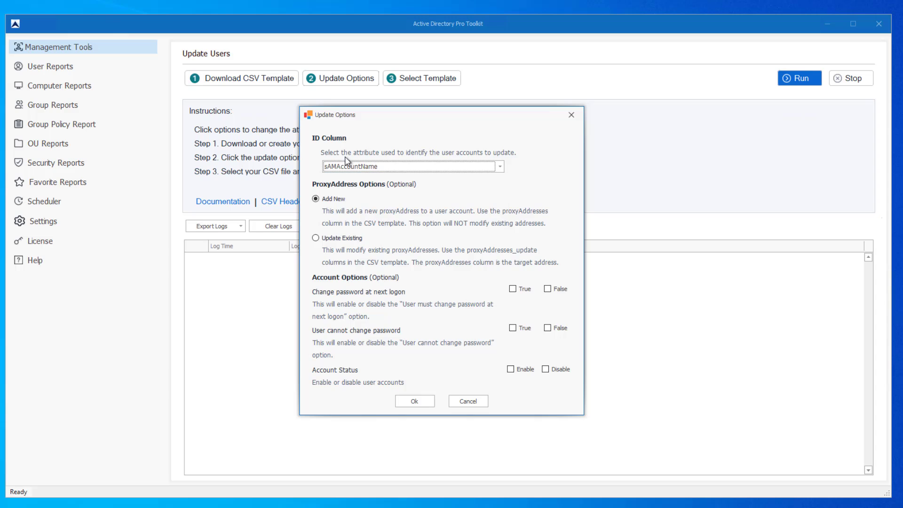
{"action": "left_click", "coordinate": [415, 400]}
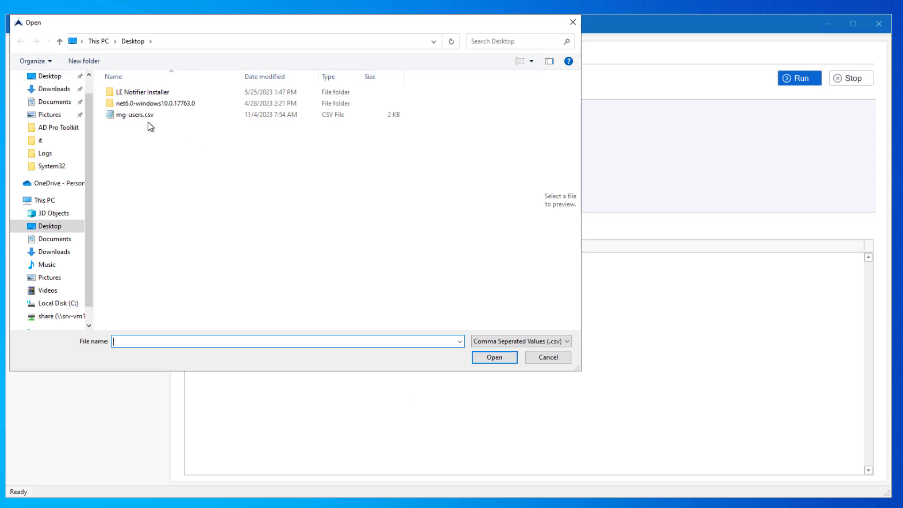
Load mg-users.csv as the template and run the bulk update of 22 users.
{"action": "left_click", "coordinate": [141, 115]}
{"action": "left_click", "coordinate": [490, 357]}
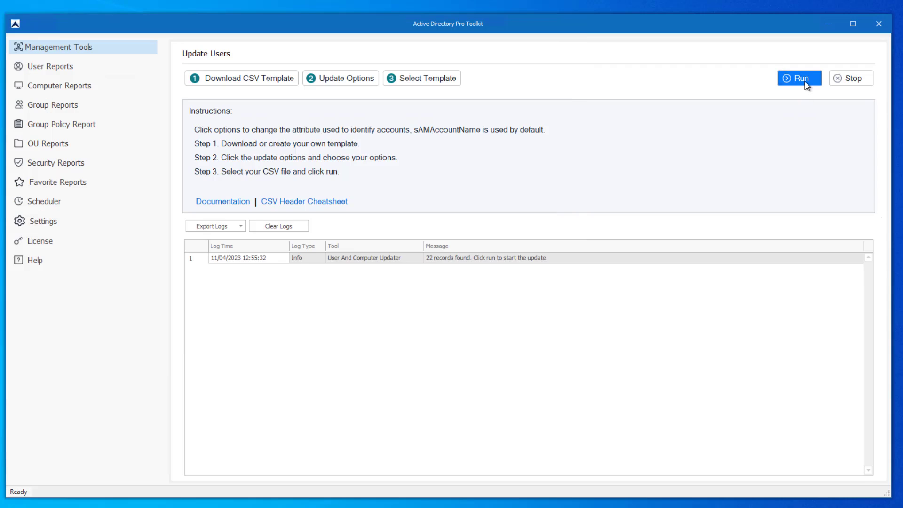
{"action": "left_click", "coordinate": [805, 82]}
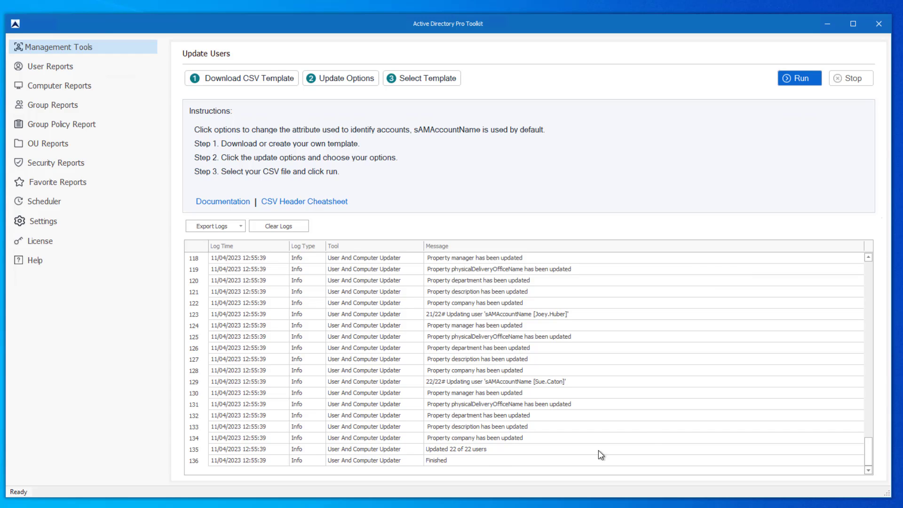
Glance at User Reports, then return to Management Tools and reopen Export Users.
{"action": "left_click", "coordinate": [56, 51]}
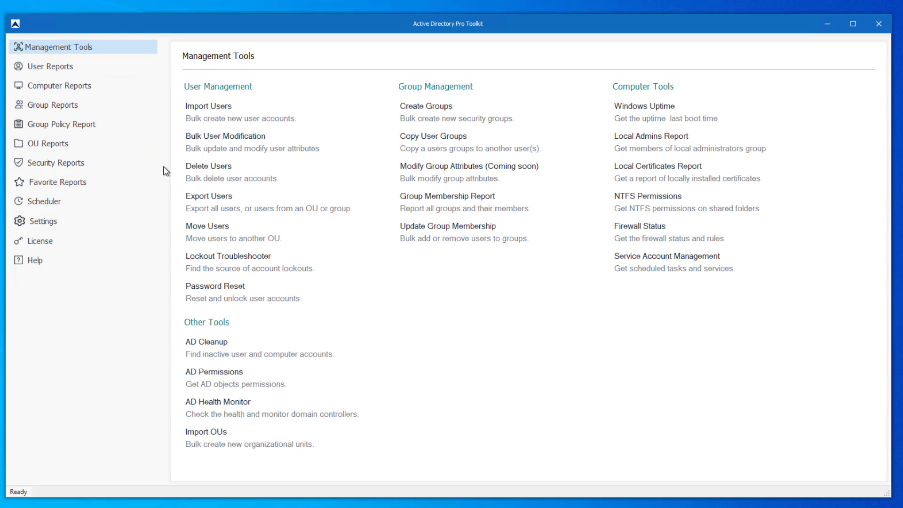
{"action": "left_click", "coordinate": [57, 66]}
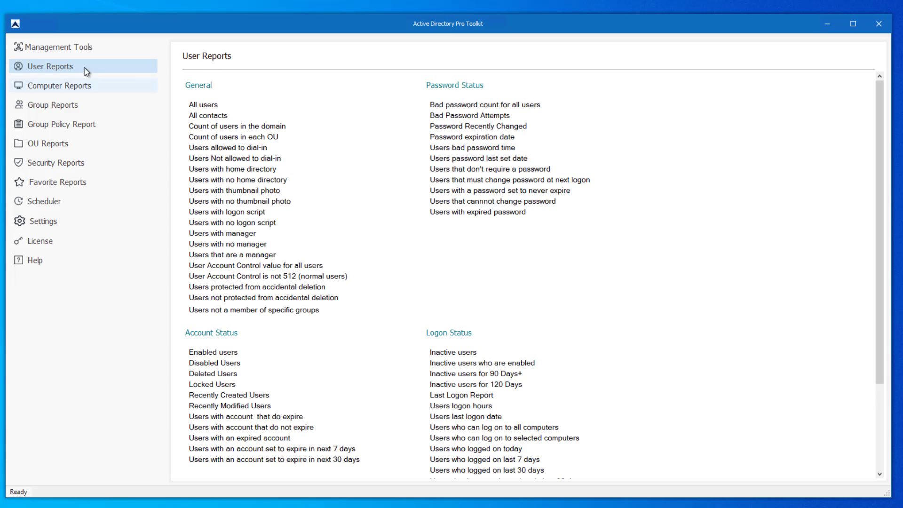
{"action": "left_click", "coordinate": [62, 49]}
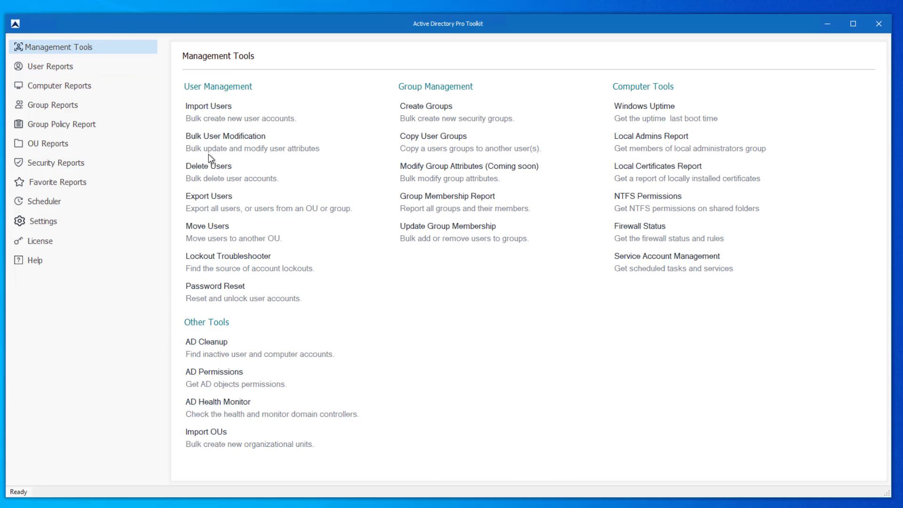
{"action": "left_click", "coordinate": [215, 197]}
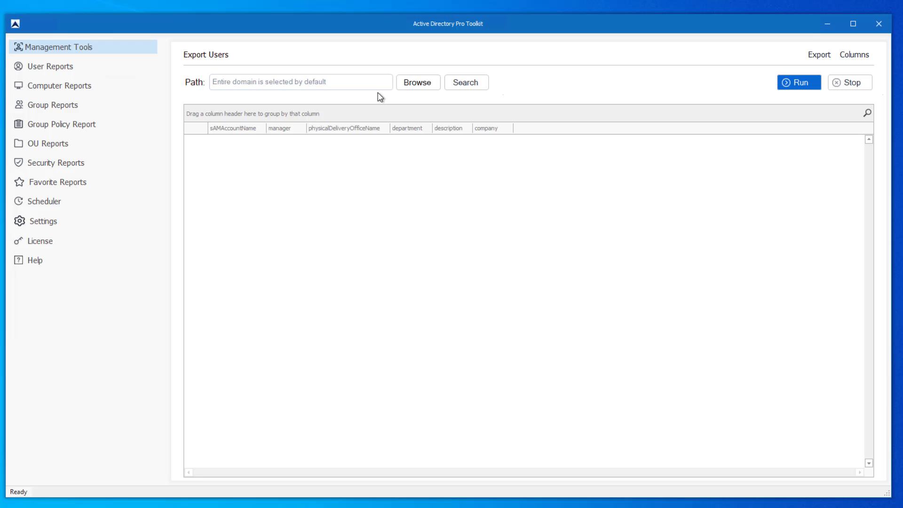